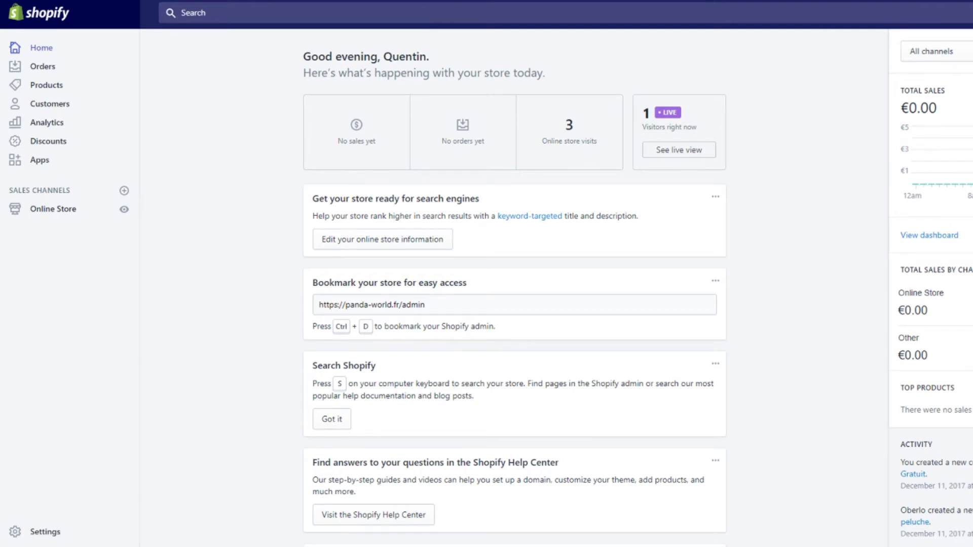
Select all products in the product list and open them in the bulk editor.
{"action": "left_click", "coordinate": [47, 88]}
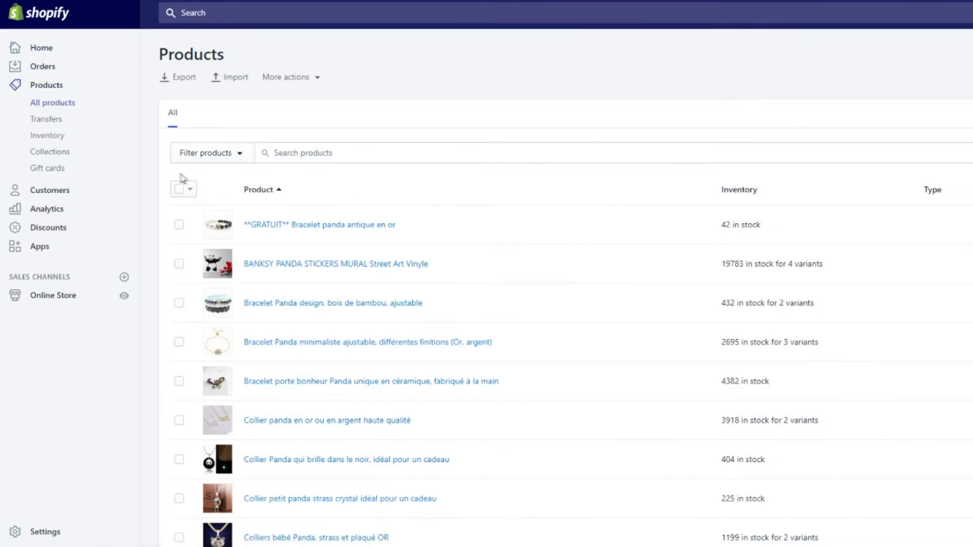
{"action": "left_click", "coordinate": [178, 191]}
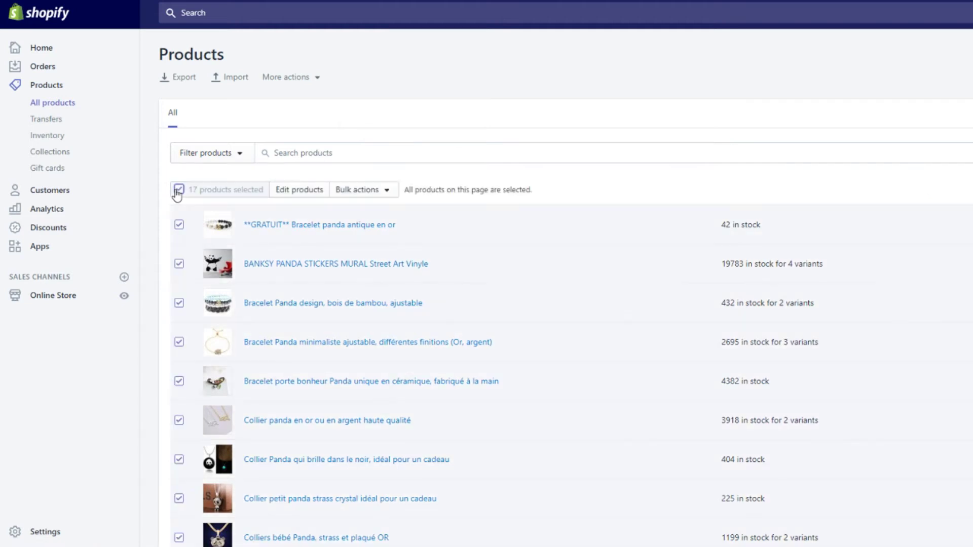
{"action": "left_click", "coordinate": [310, 192]}
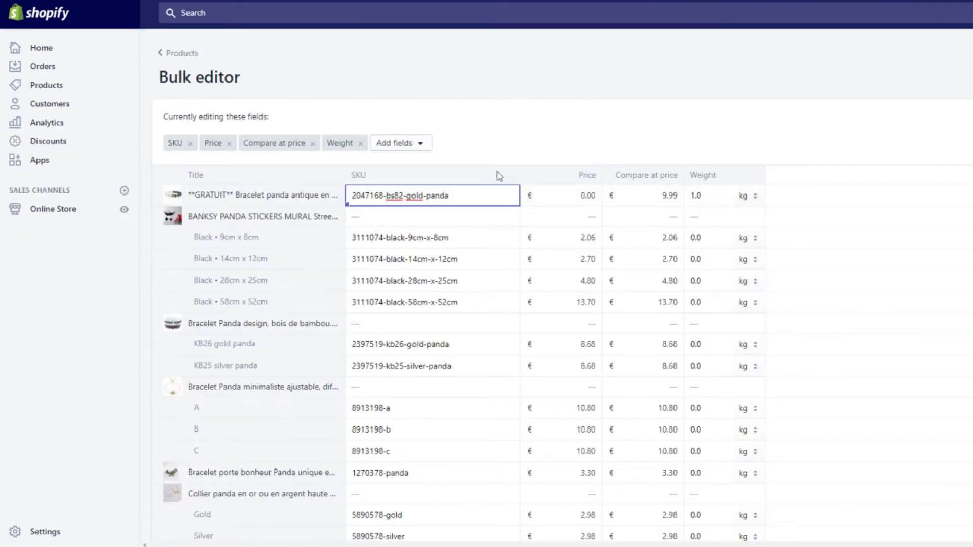
Examine the fields that can be added in the bulk editor and the weights of all products and variants.
{"action": "left_click", "coordinate": [403, 144]}
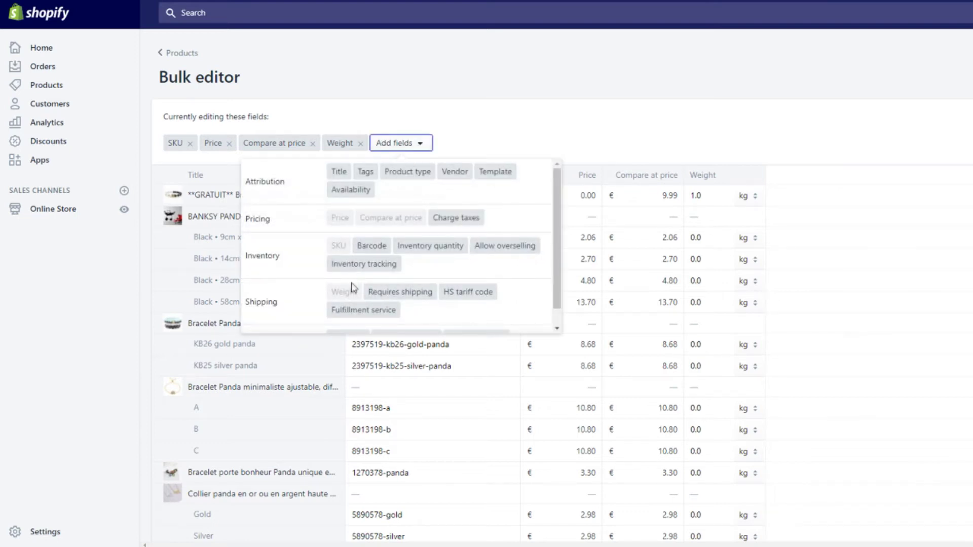
{"action": "left_click", "coordinate": [836, 224]}
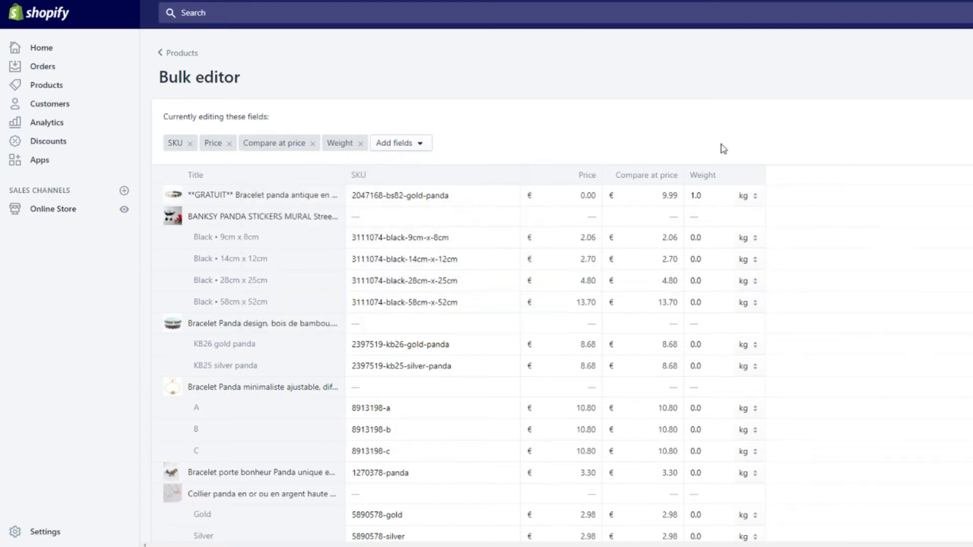
{"action": "scroll", "coordinate": [708, 379], "scroll_direction": "down", "scroll_amount": 10}
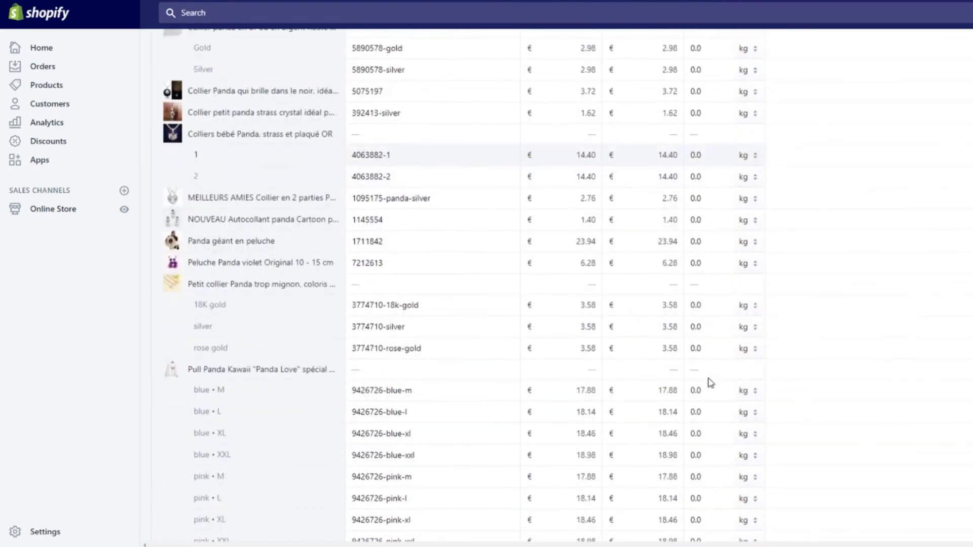
{"action": "scroll", "coordinate": [716, 400], "scroll_direction": "down", "scroll_amount": 10}
{"action": "scroll", "coordinate": [717, 407], "scroll_direction": "up", "scroll_amount": 5}
{"action": "scroll", "coordinate": [718, 410], "scroll_direction": "up", "scroll_amount": 15}
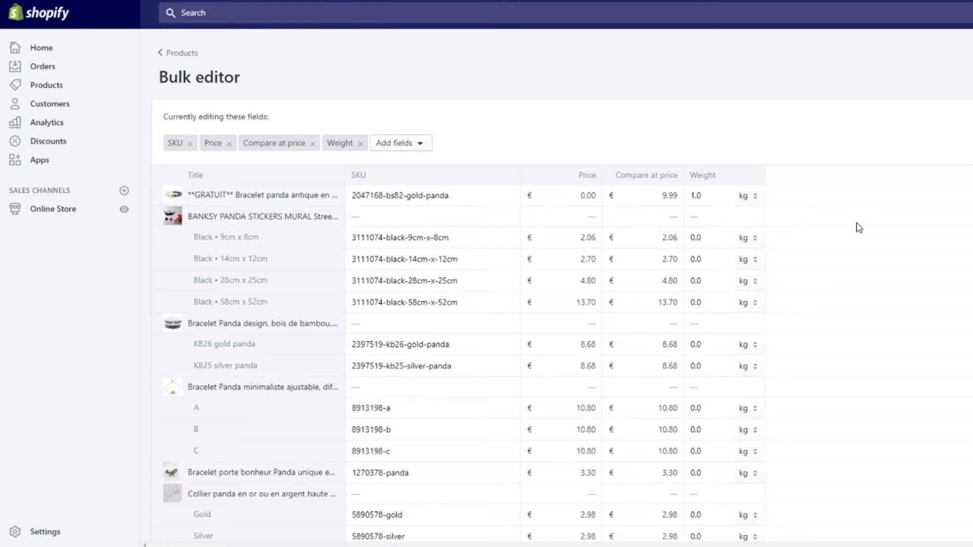
{"action": "left_click", "coordinate": [702, 200]}
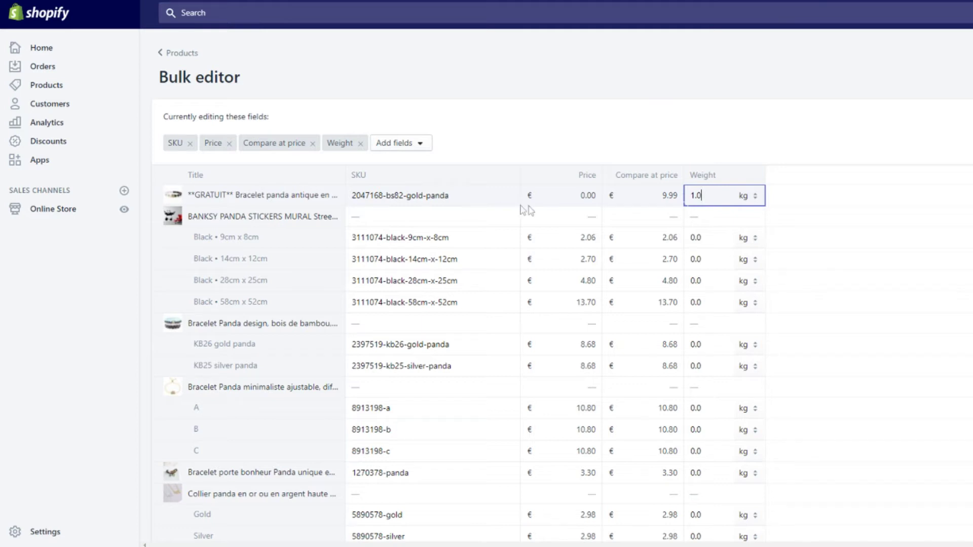
{"action": "left_click", "coordinate": [905, 206]}
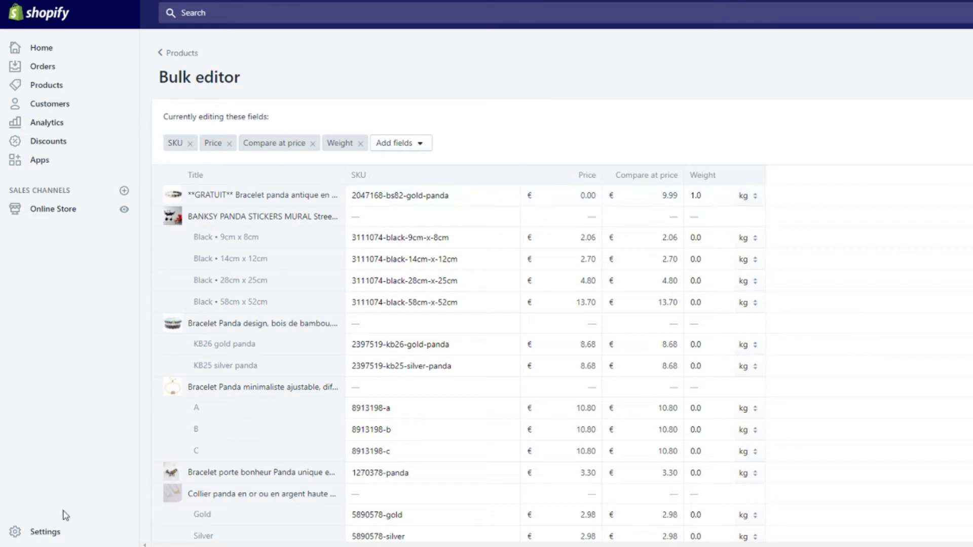
Open the Domestic shipping zone for France from the store's shipping settings and bring up its weight based rates.
{"action": "left_click", "coordinate": [46, 532]}
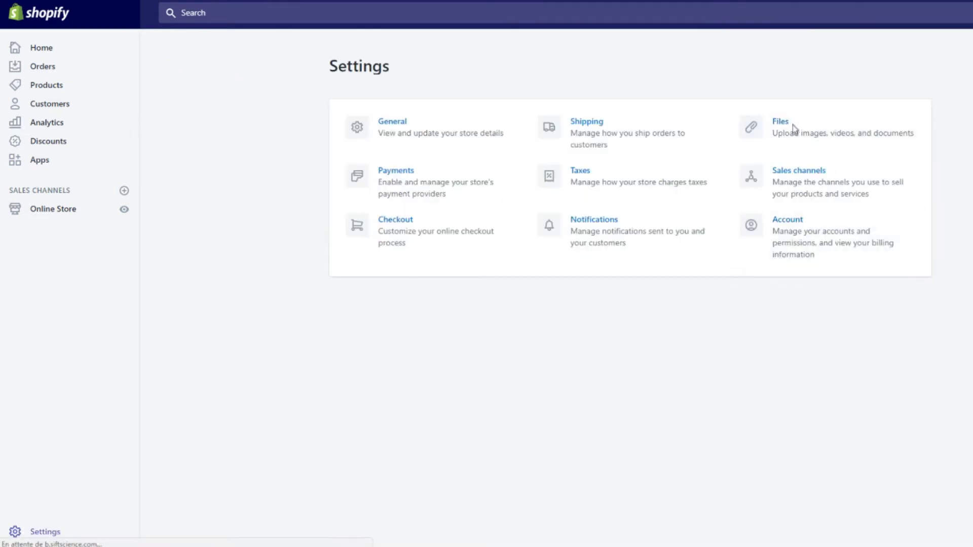
{"action": "left_click", "coordinate": [582, 129]}
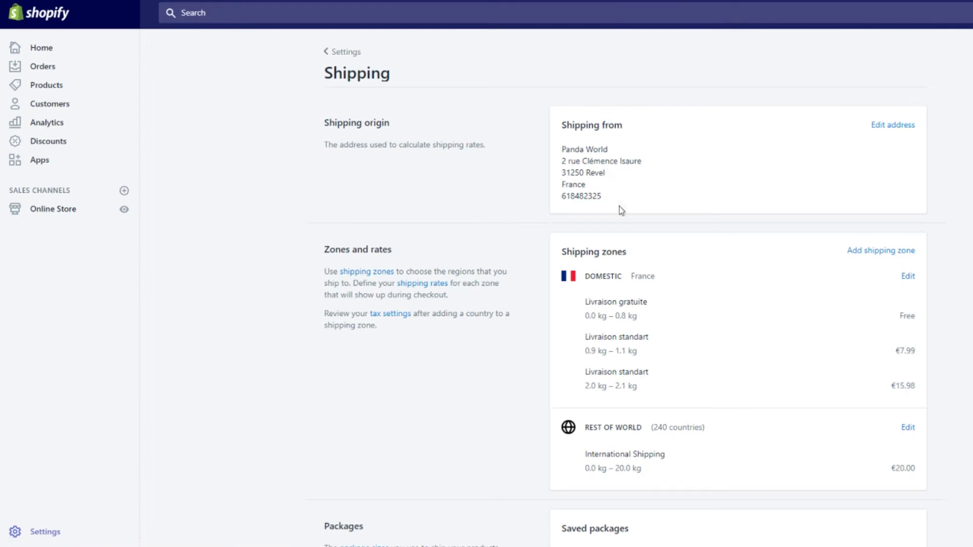
{"action": "scroll", "coordinate": [621, 274], "scroll_direction": "down", "scroll_amount": 2}
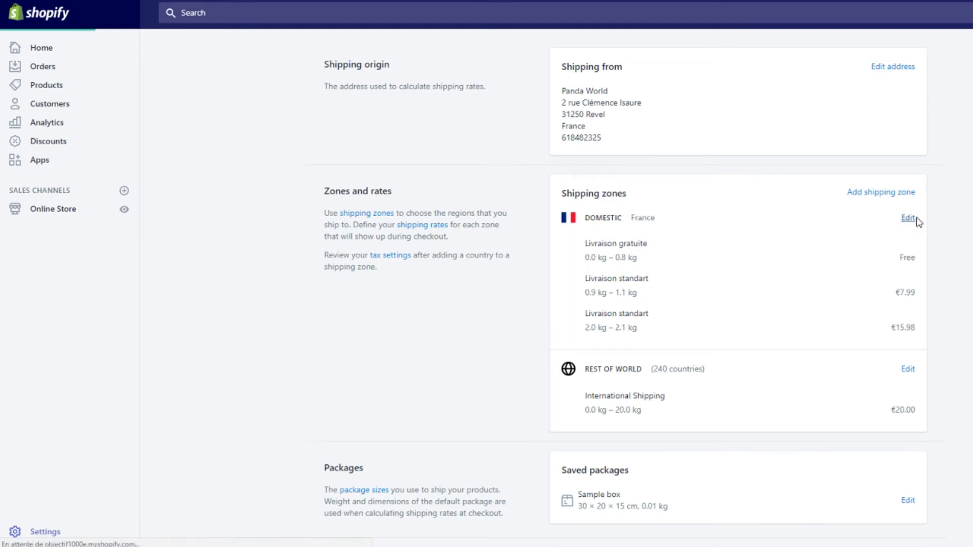
{"action": "scroll", "coordinate": [572, 247], "scroll_direction": "down", "scroll_amount": 3}
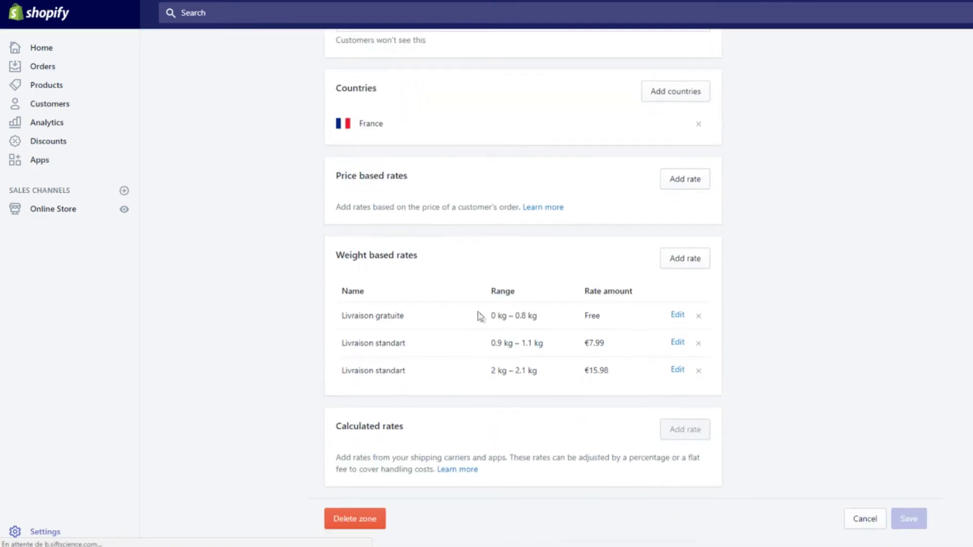
{"action": "scroll", "coordinate": [432, 350], "scroll_direction": "down", "scroll_amount": 1}
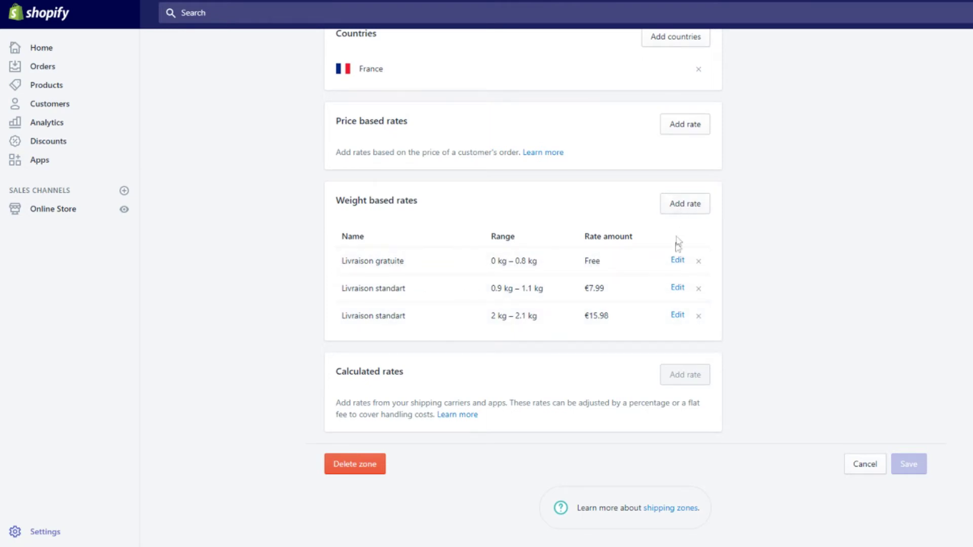
Examine the name, weight range and free shipping option of the Livraison gratuite rate, and close it without changes.
{"action": "left_click", "coordinate": [677, 260]}
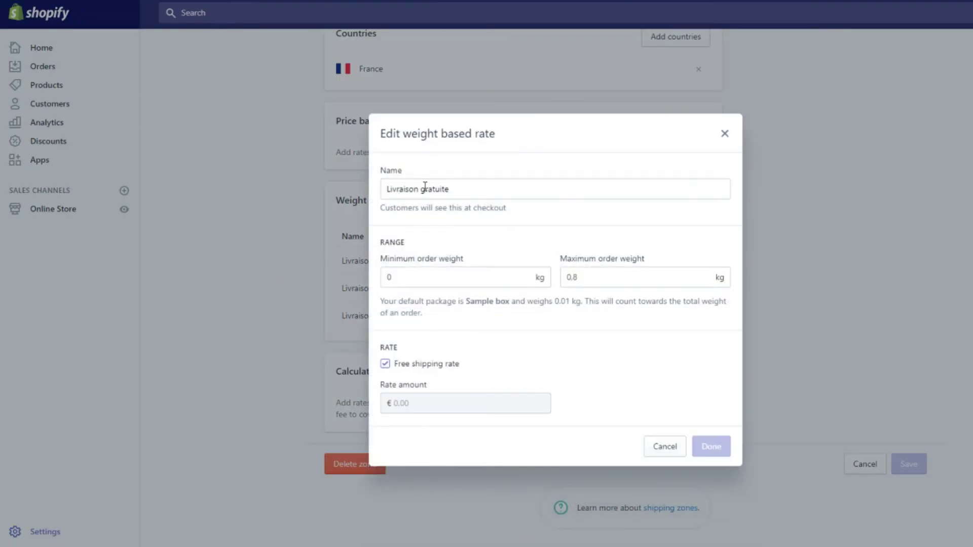
{"action": "left_click", "coordinate": [468, 189]}
{"action": "key", "text": "ctrl+a"}
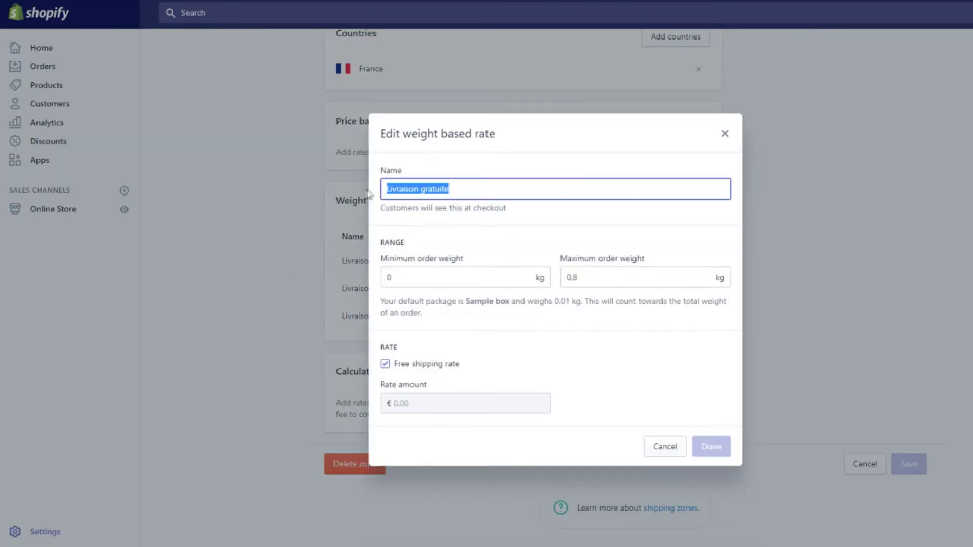
{"action": "left_click", "coordinate": [477, 189]}
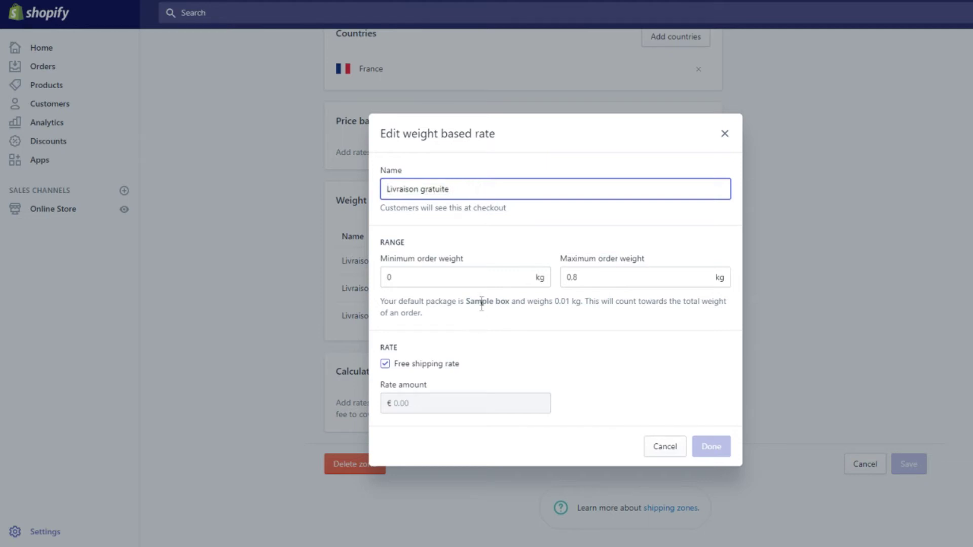
{"action": "left_click", "coordinate": [507, 278]}
{"action": "left_click", "coordinate": [593, 280]}
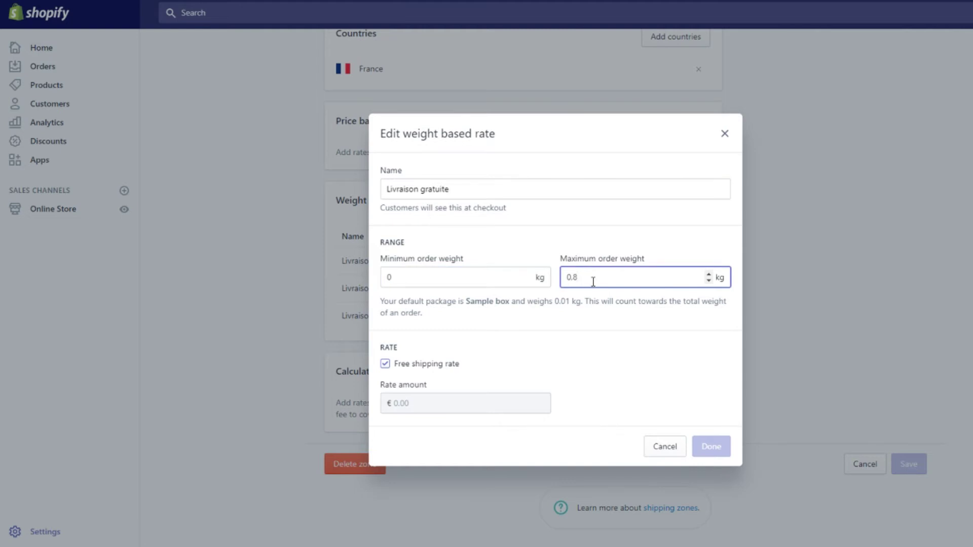
{"action": "left_click", "coordinate": [453, 190]}
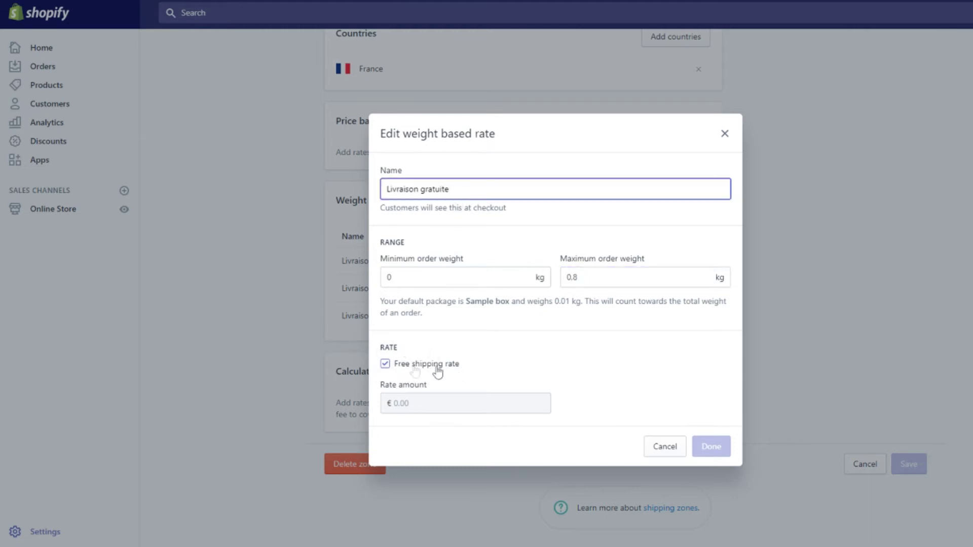
{"action": "left_click", "coordinate": [712, 445]}
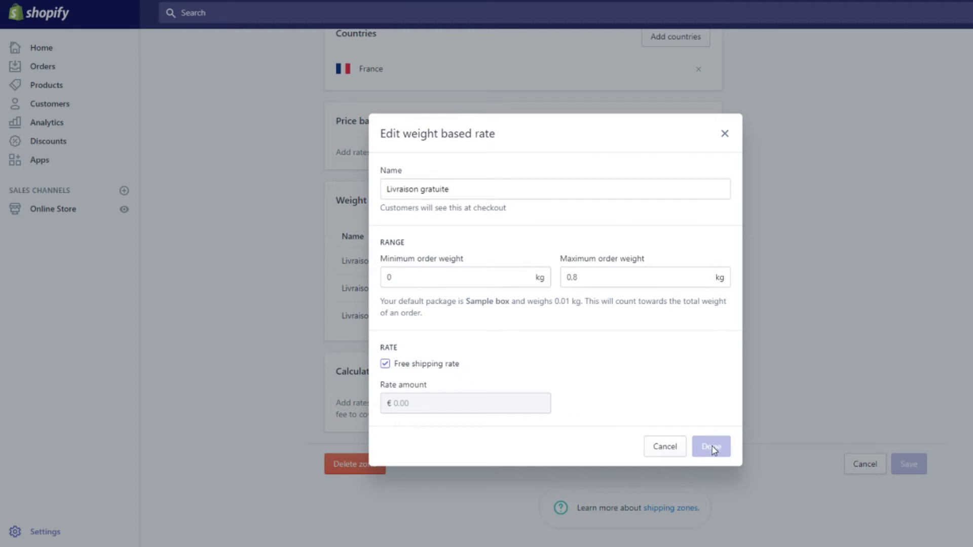
{"action": "left_click", "coordinate": [668, 450]}
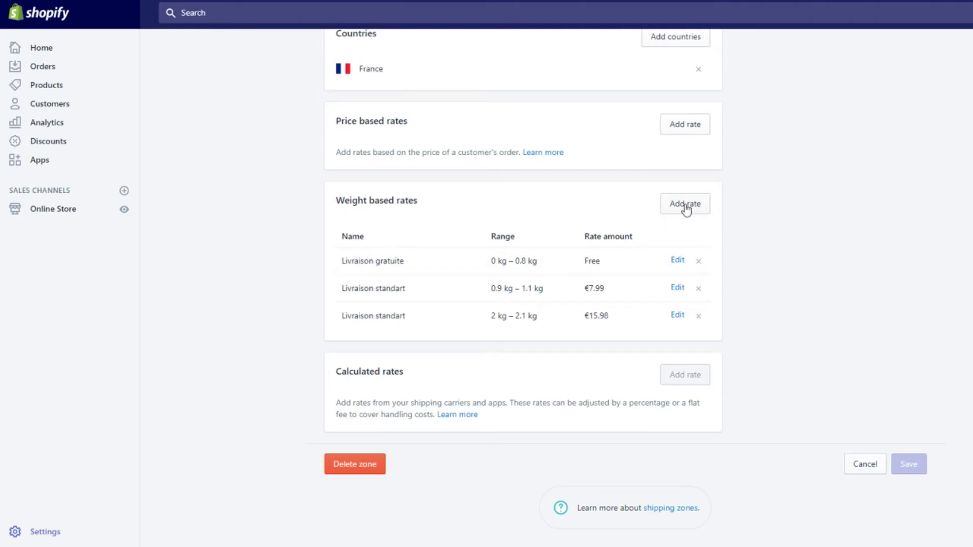
Rename the 0.9–1.1 kg weight based rate as "Livraison standard".
{"action": "left_click", "coordinate": [678, 288]}
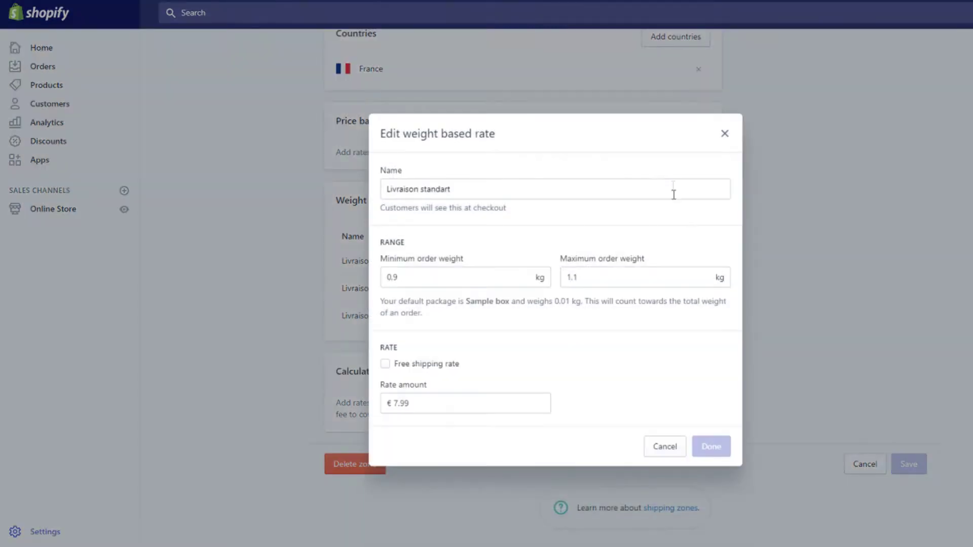
{"action": "left_click", "coordinate": [480, 188]}
{"action": "right_click", "coordinate": [439, 195]}
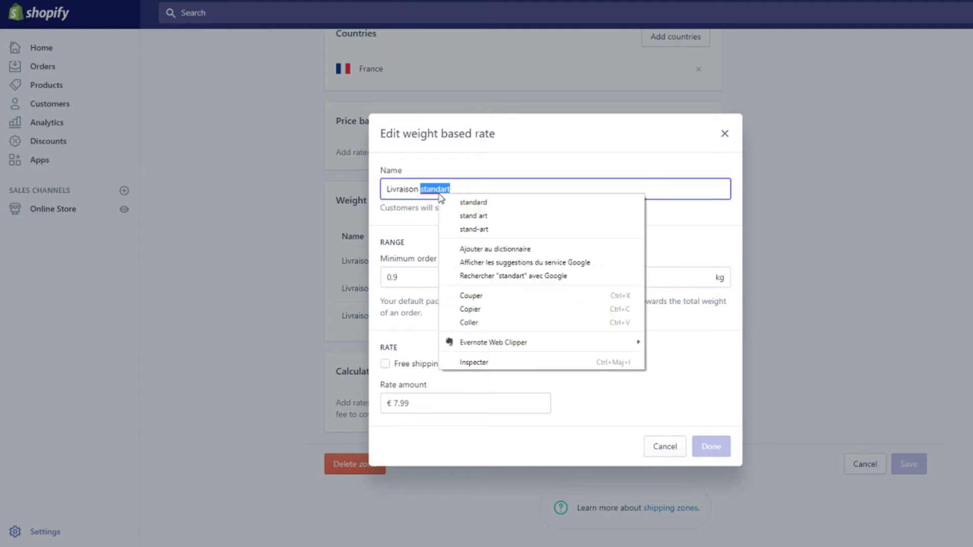
{"action": "left_click", "coordinate": [472, 200]}
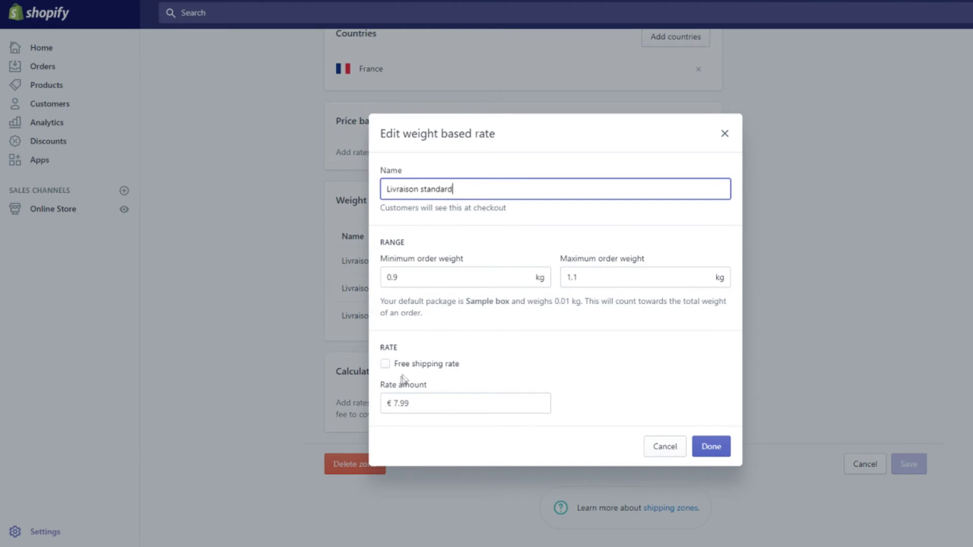
{"action": "left_click", "coordinate": [431, 405]}
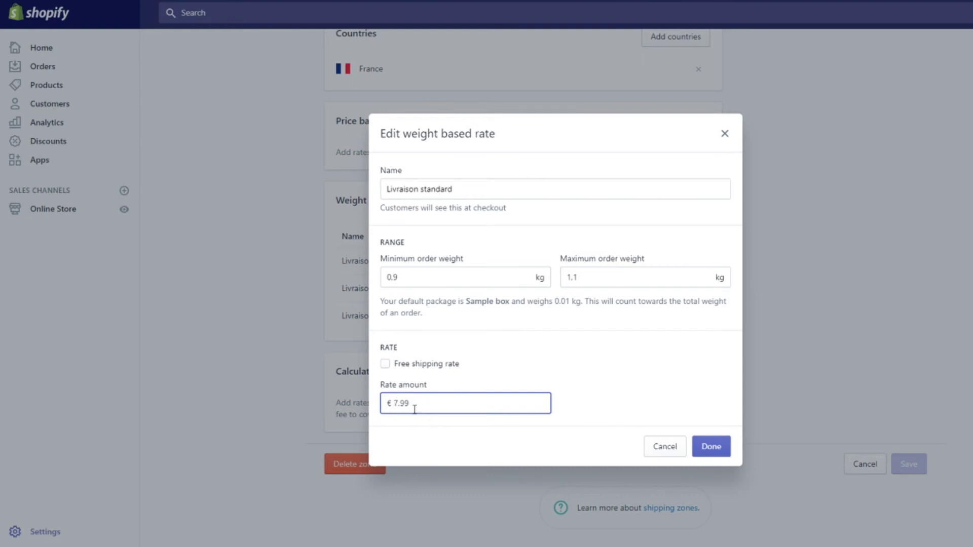
{"action": "left_click", "coordinate": [712, 447]}
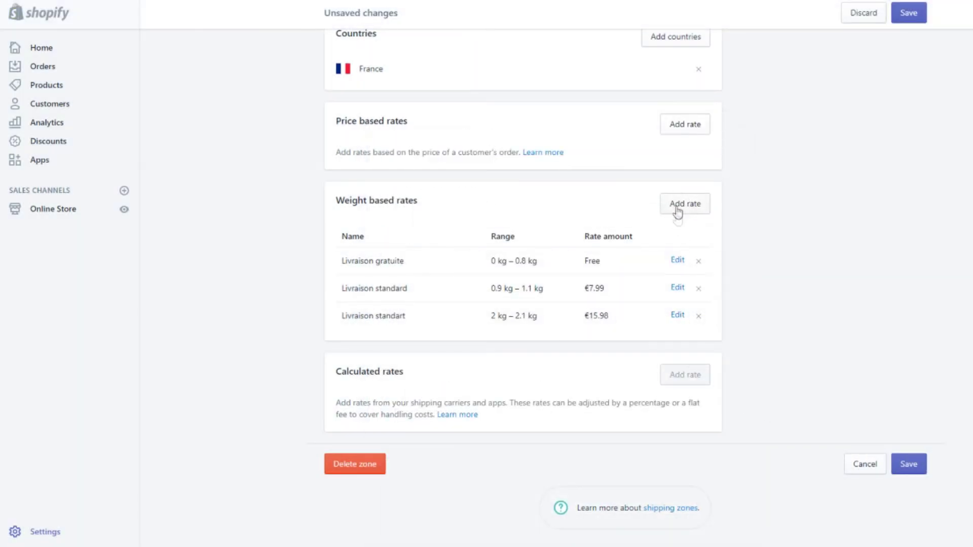
Rename the 2–2.1 kg weight based rate as "Livraison standard" and save the Domestic zone.
{"action": "left_click", "coordinate": [677, 315]}
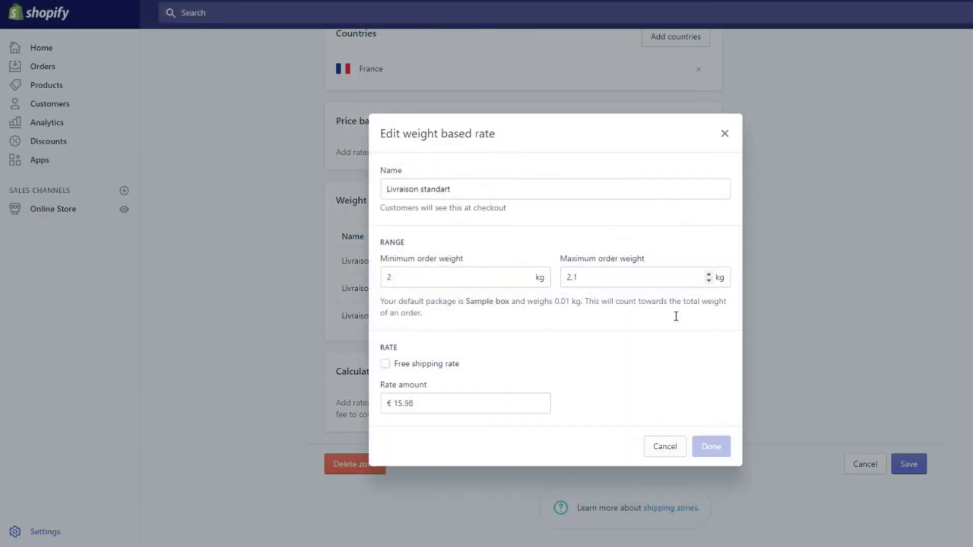
{"action": "left_click", "coordinate": [526, 193]}
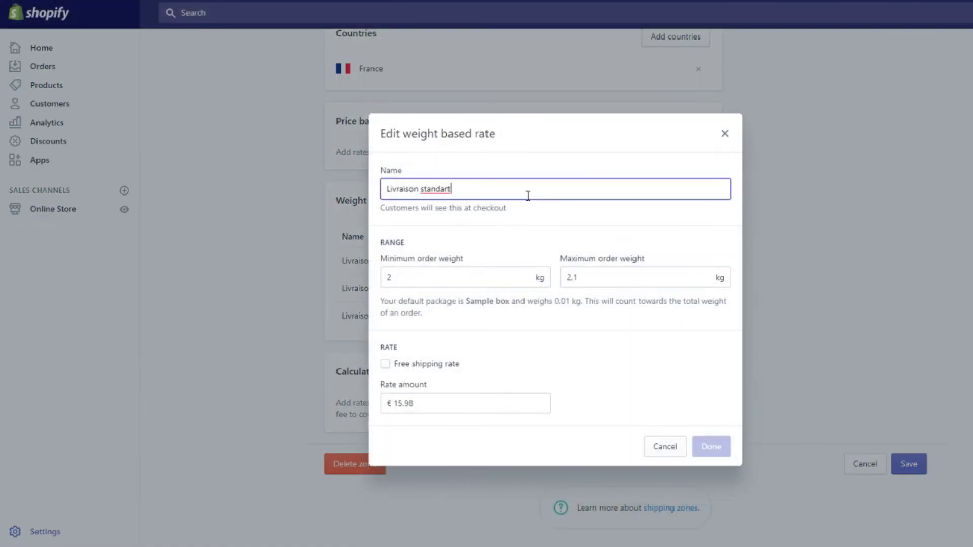
{"action": "right_click", "coordinate": [461, 190]}
{"action": "left_click", "coordinate": [485, 198]}
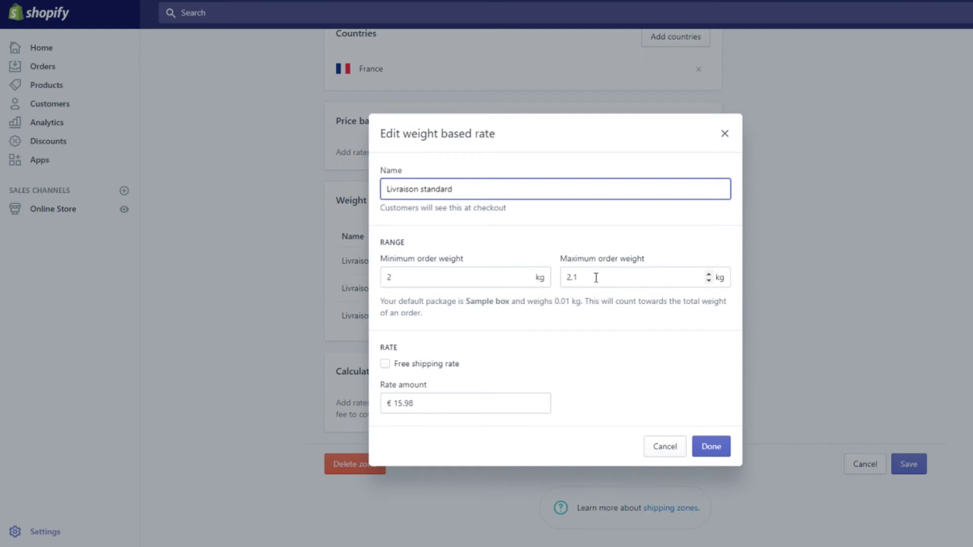
{"action": "mouse_move", "coordinate": [595, 278]}
{"action": "left_click", "coordinate": [711, 447]}
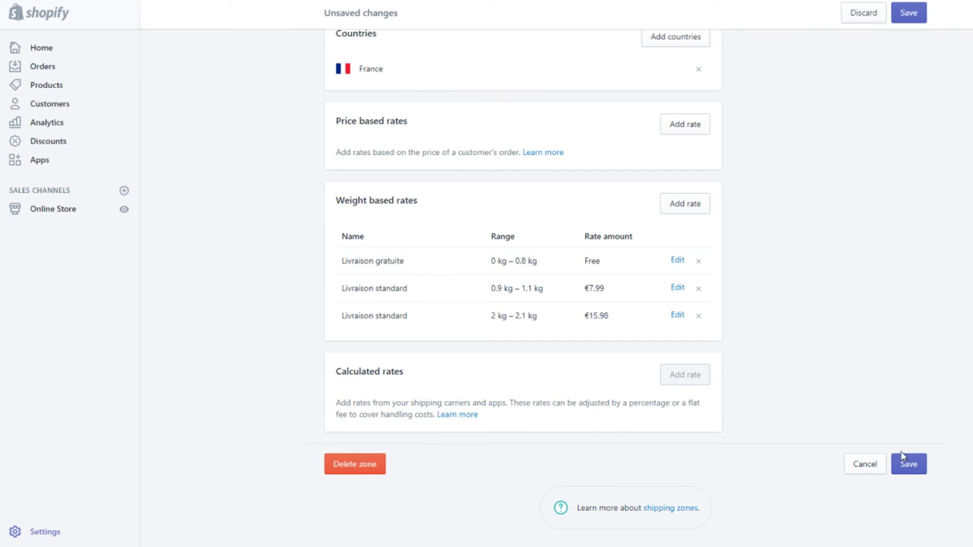
{"action": "left_click", "coordinate": [910, 467]}
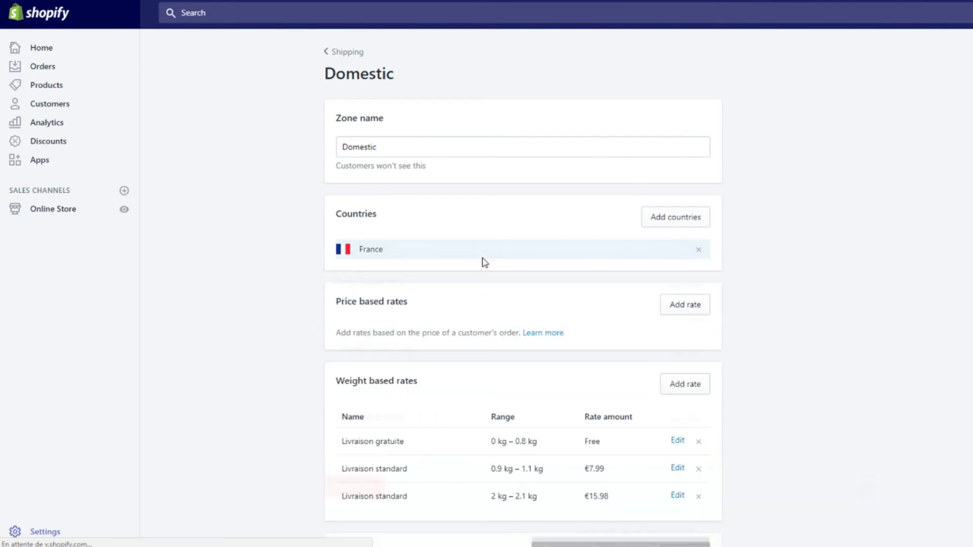
Return to the shipping overview and open the details of the saved Sample box package.
{"action": "scroll", "coordinate": [362, 339], "scroll_direction": "down", "scroll_amount": 3}
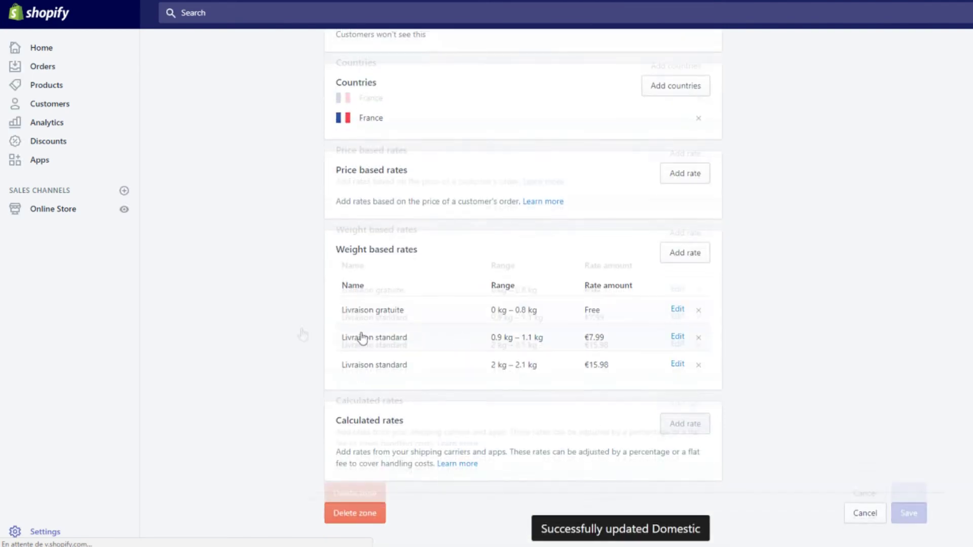
{"action": "scroll", "coordinate": [252, 303], "scroll_direction": "up", "scroll_amount": 5}
{"action": "left_click", "coordinate": [345, 52]}
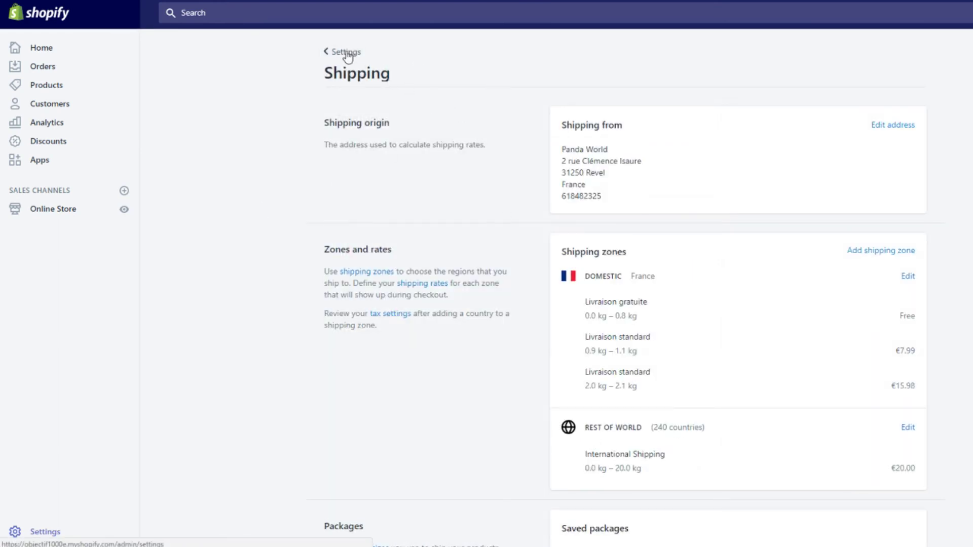
{"action": "scroll", "coordinate": [617, 416], "scroll_direction": "down", "scroll_amount": 7}
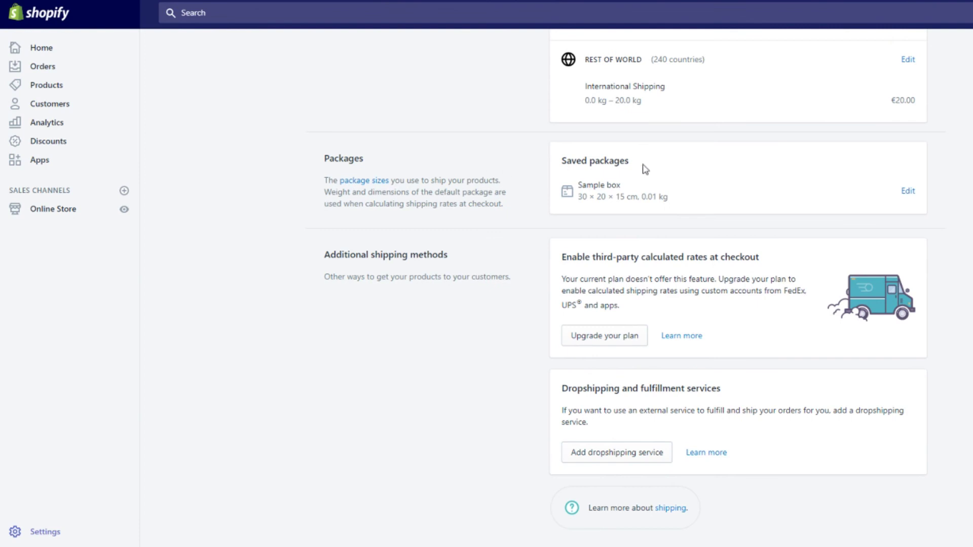
{"action": "left_click", "coordinate": [908, 191]}
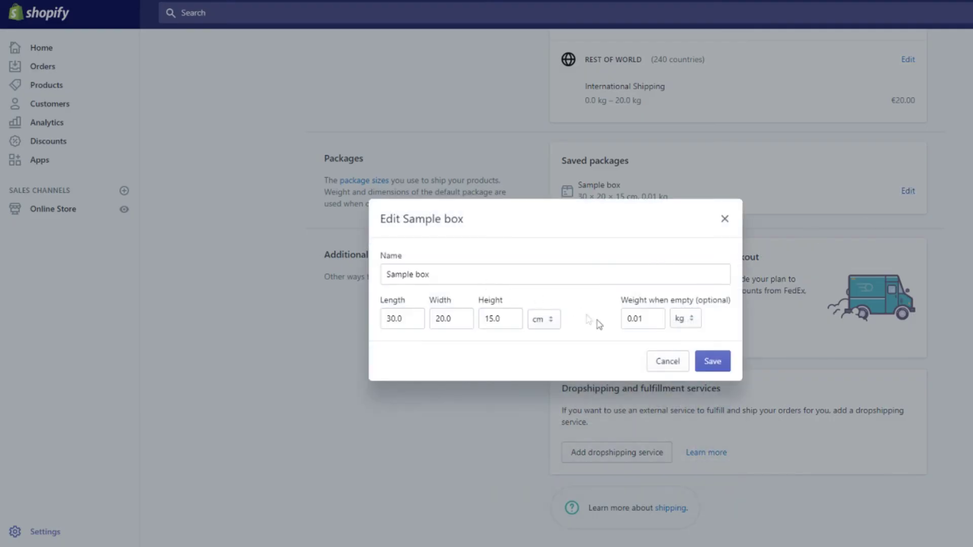
Set the Sample box's empty weight to 0.01 kg, save the package and check it among the saved packages.
{"action": "left_click_drag", "start_coordinate": [648, 318], "coordinate": [616, 322]}
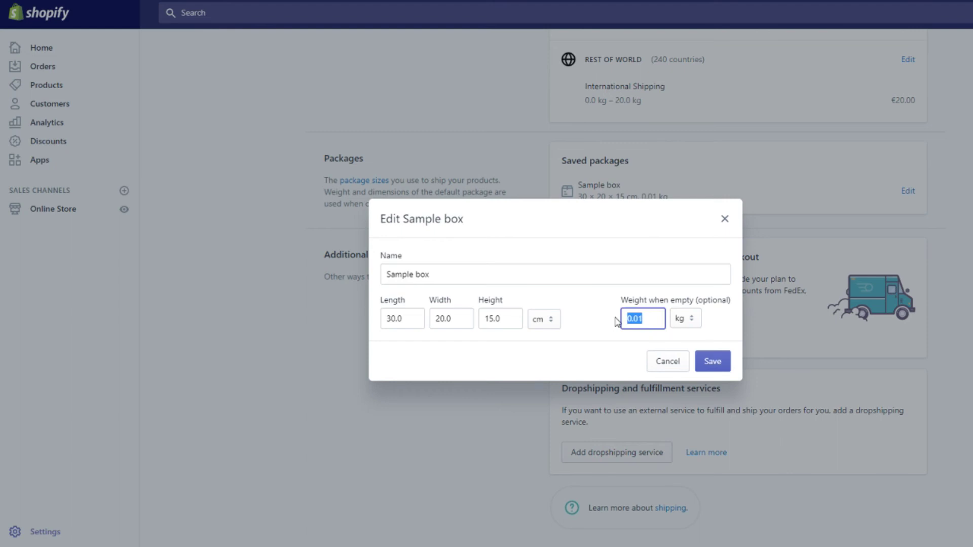
{"action": "left_click_drag", "start_coordinate": [652, 321], "coordinate": [624, 323]}
{"action": "left_click", "coordinate": [650, 336]}
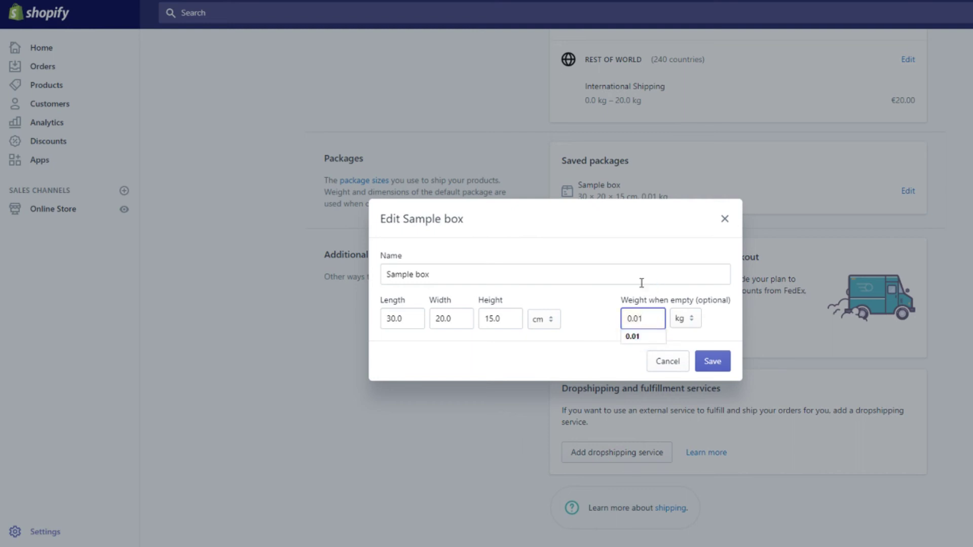
{"action": "left_click", "coordinate": [715, 369]}
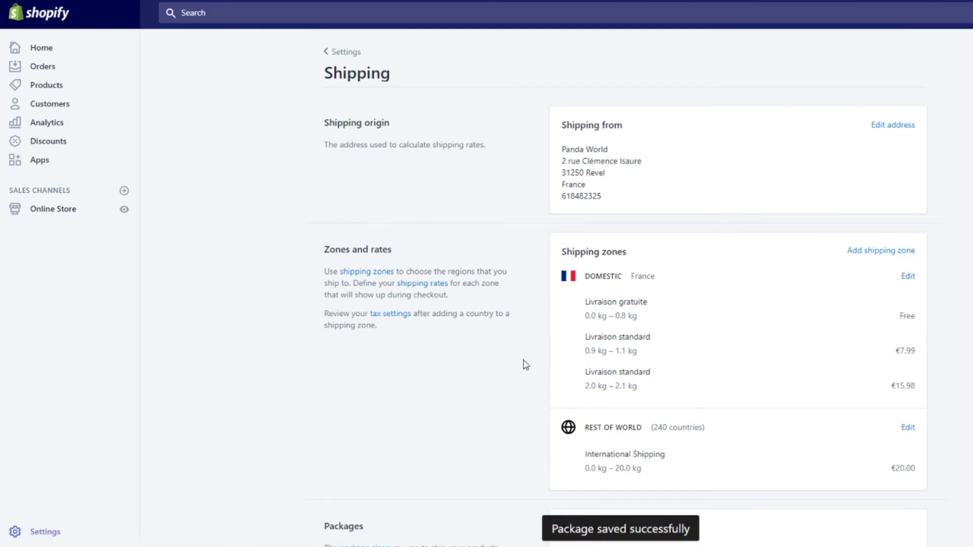
{"action": "scroll", "coordinate": [523, 365], "scroll_direction": "down", "scroll_amount": 3}
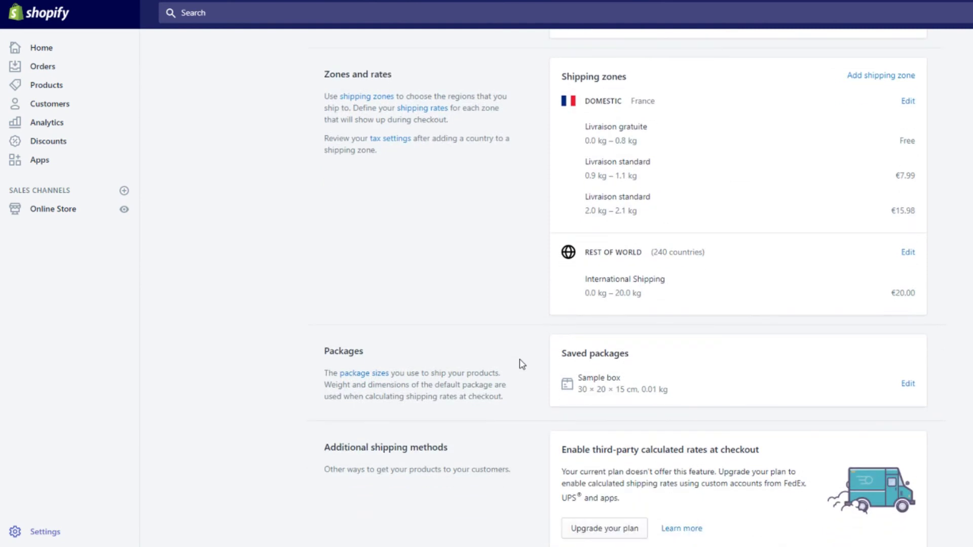
{"action": "scroll", "coordinate": [523, 365], "scroll_direction": "up", "scroll_amount": 3}
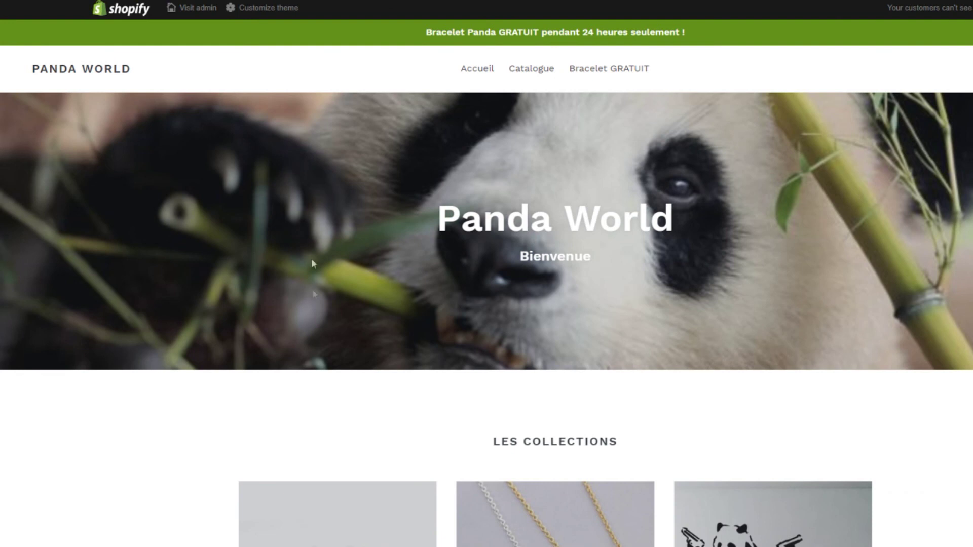
On the Panda World storefront, add the free gold panda bracelet to the cart and proceed to checkout with one unit.
{"action": "scroll", "coordinate": [330, 332], "scroll_direction": "down", "scroll_amount": 5}
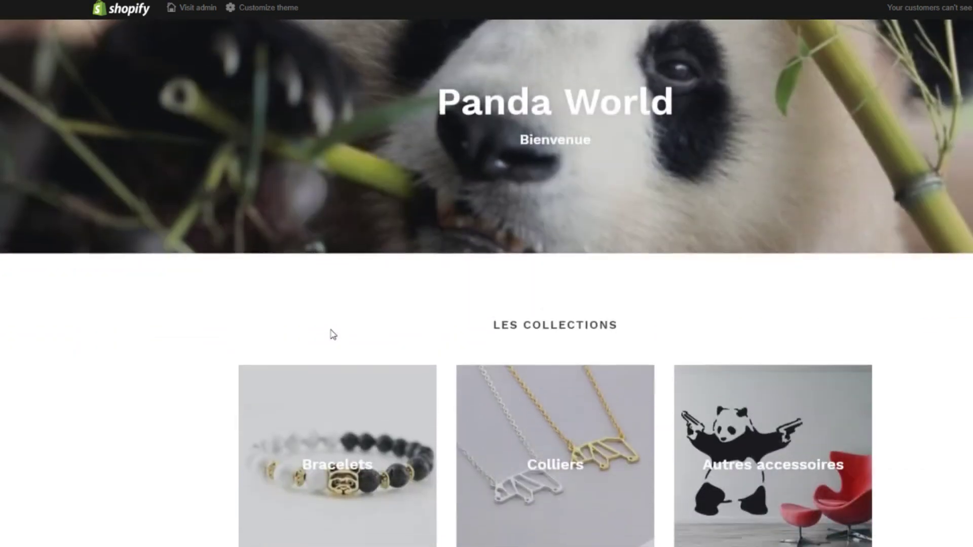
{"action": "scroll", "coordinate": [388, 415], "scroll_direction": "up", "scroll_amount": 5}
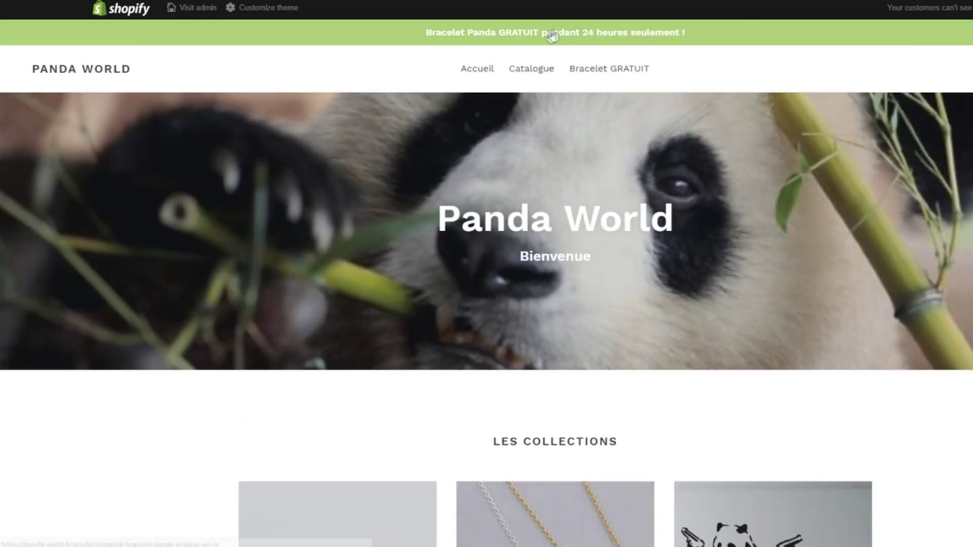
{"action": "left_click", "coordinate": [612, 70]}
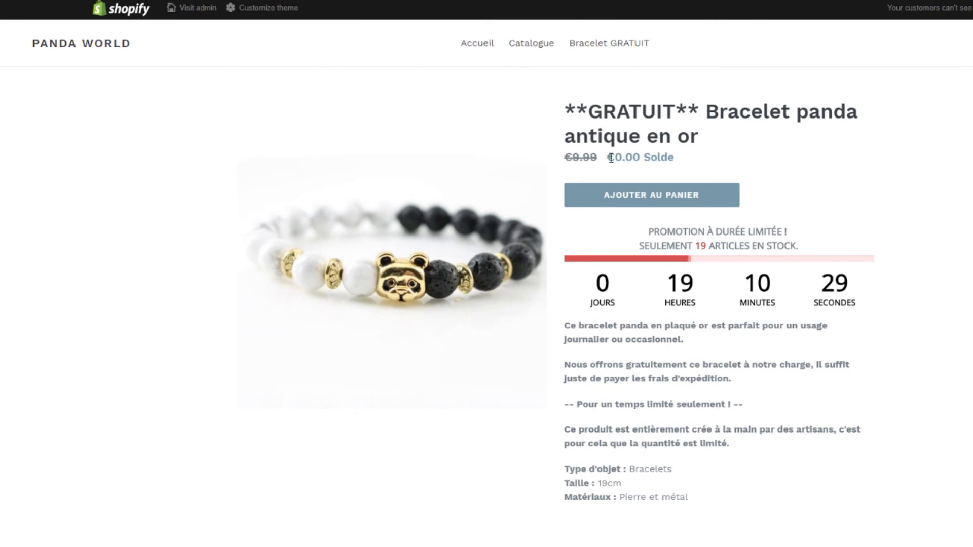
{"action": "left_click_drag", "start_coordinate": [608, 159], "coordinate": [649, 158]}
{"action": "left_click", "coordinate": [662, 170]}
{"action": "left_click", "coordinate": [647, 202]}
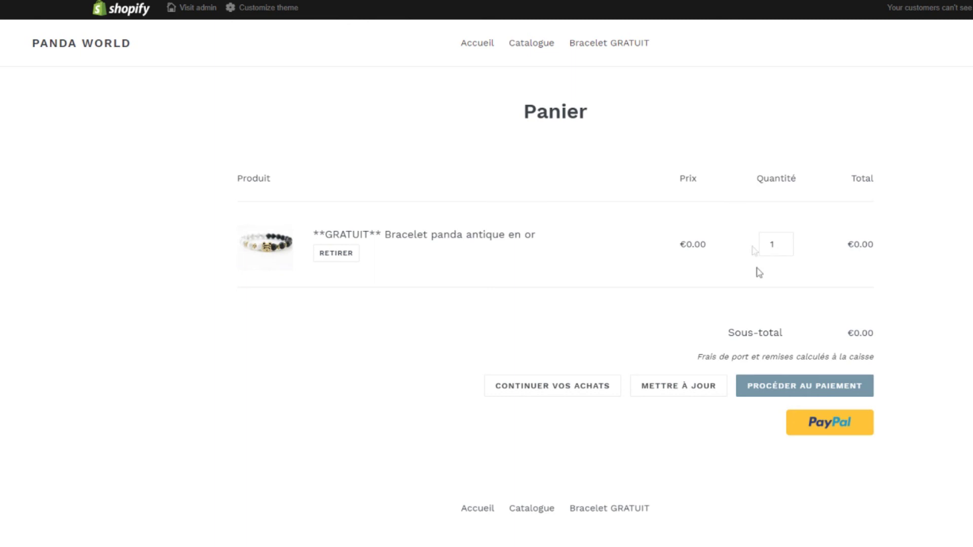
{"action": "left_click", "coordinate": [770, 388]}
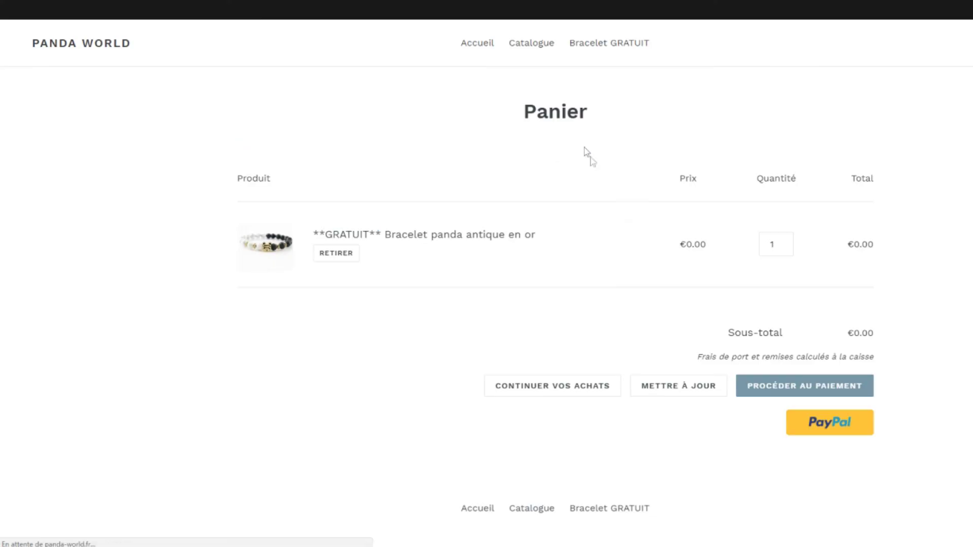
Set the bracelet's quantity in the cart to 2 and proceed to checkout again.
{"action": "left_click", "coordinate": [786, 242]}
{"action": "left_click", "coordinate": [797, 394]}
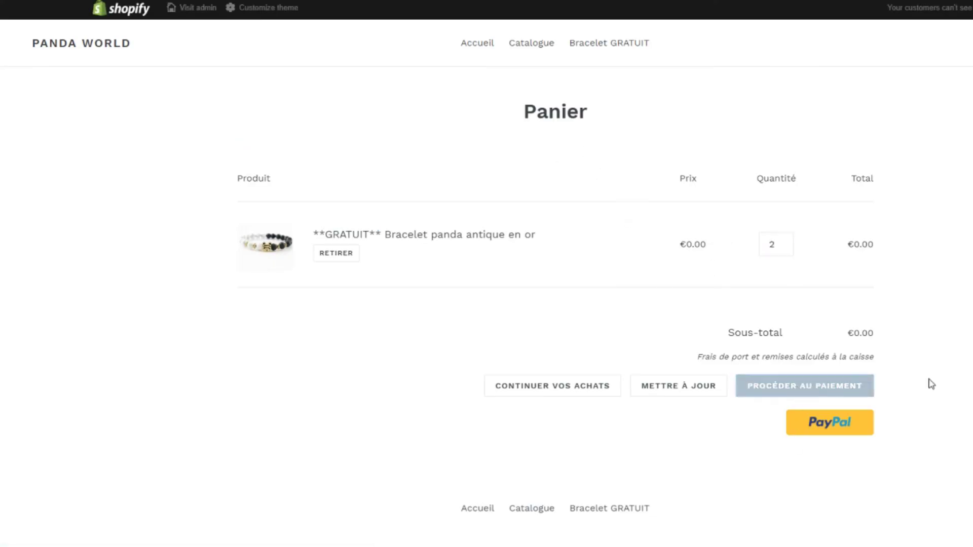